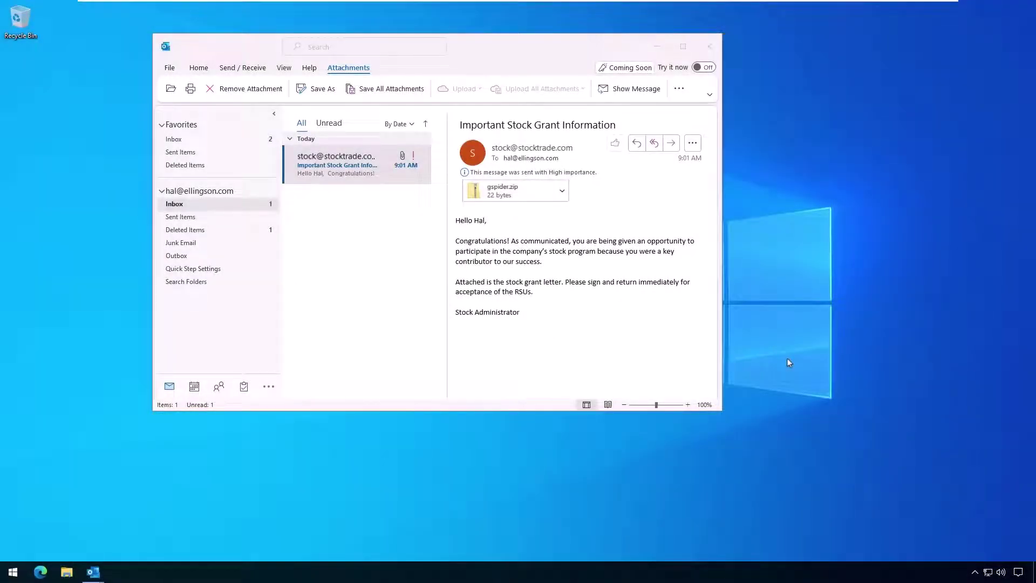
Open the gspider.zip attachment in 7-Zip and try running gspider.exe, which Falcon blocks.
{"action": "left_click", "coordinate": [562, 191]}
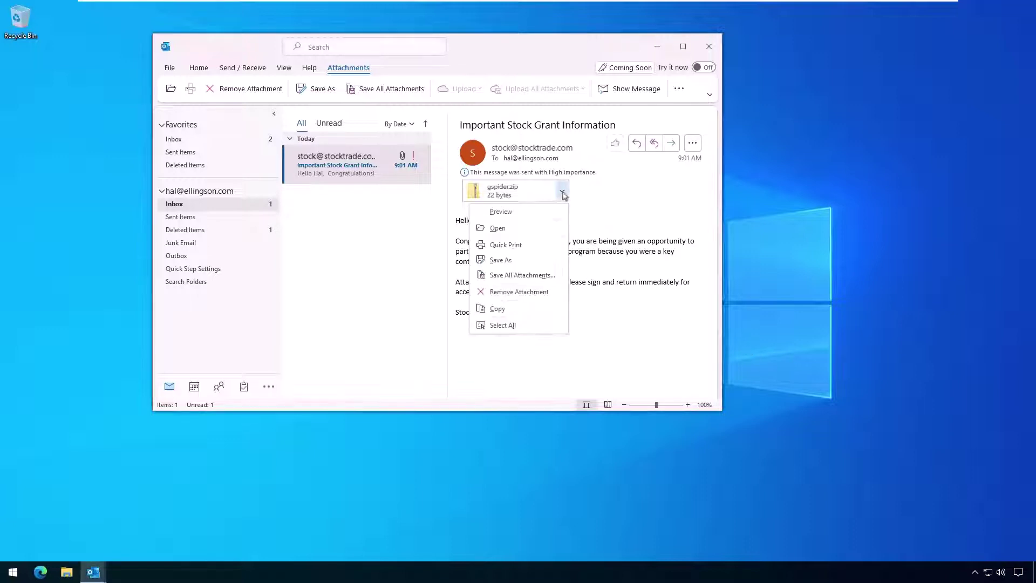
{"action": "left_click", "coordinate": [562, 233]}
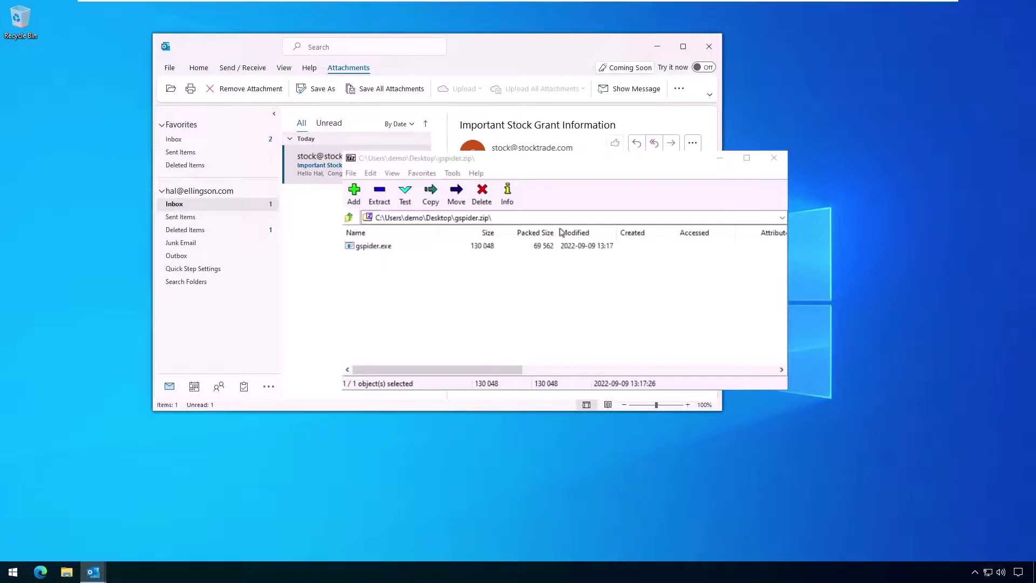
{"action": "double_click", "coordinate": [362, 249]}
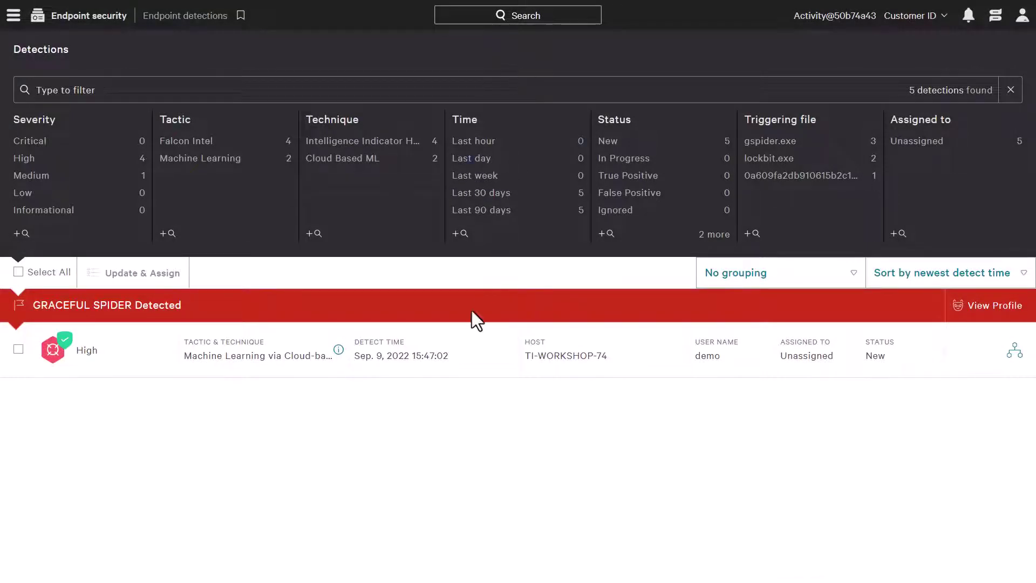
Open the blocked gspider.exe GRACEFUL SPIDER detection's details and its sandbox report.
{"action": "left_click", "coordinate": [466, 354]}
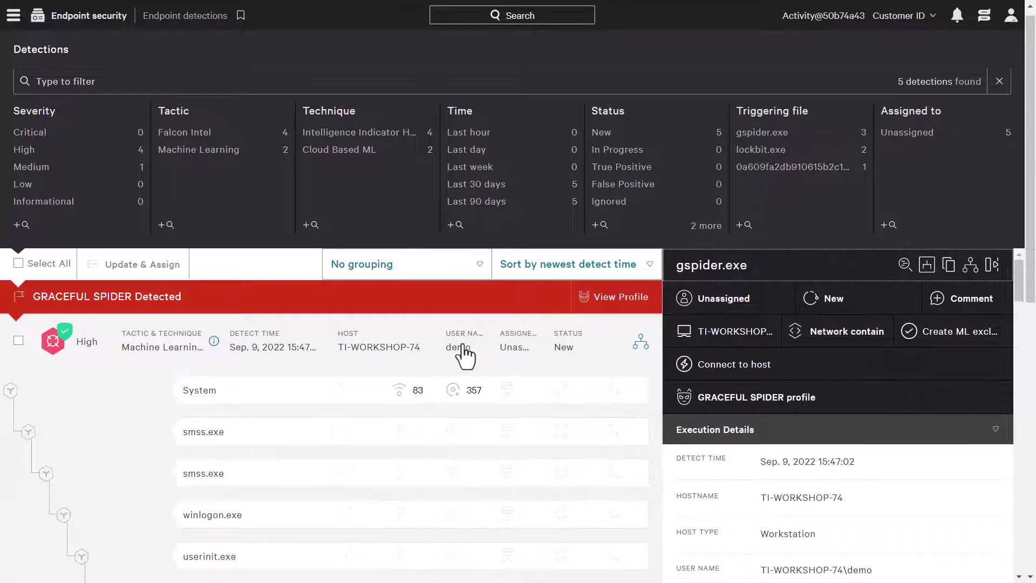
{"action": "scroll", "coordinate": [466, 353], "scroll_direction": "down", "scroll_amount": 2}
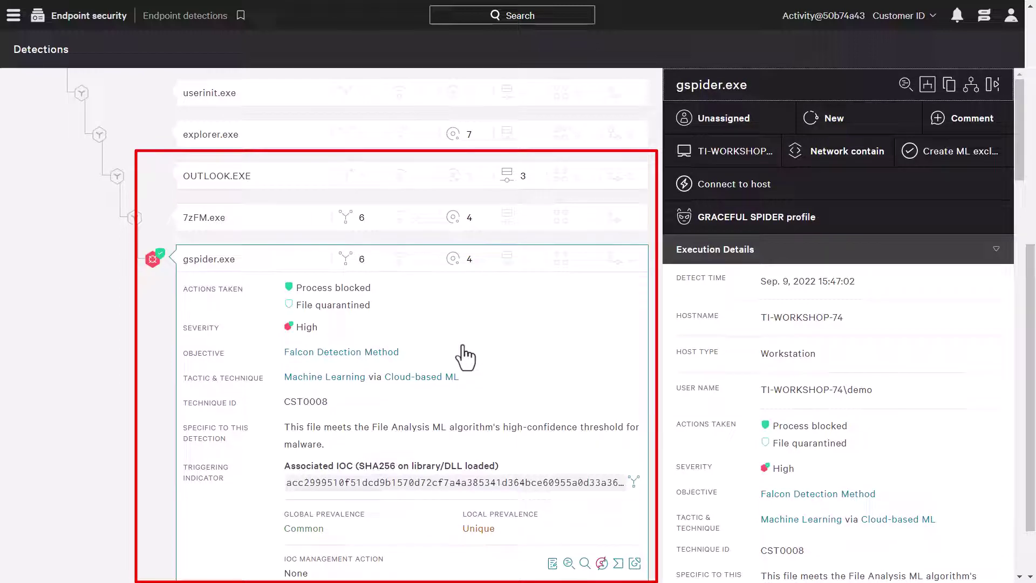
{"action": "scroll", "coordinate": [909, 350], "scroll_direction": "down", "scroll_amount": 3}
{"action": "scroll", "coordinate": [908, 349], "scroll_direction": "down", "scroll_amount": 3}
{"action": "scroll", "coordinate": [909, 348], "scroll_direction": "down", "scroll_amount": 4}
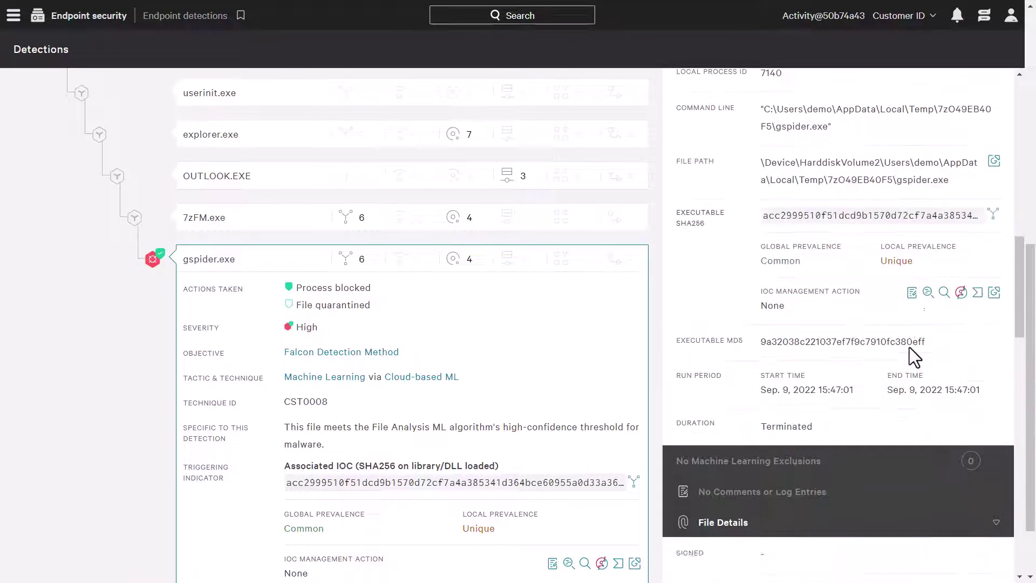
{"action": "scroll", "coordinate": [909, 348], "scroll_direction": "down", "scroll_amount": 3}
{"action": "scroll", "coordinate": [909, 348], "scroll_direction": "down", "scroll_amount": 1}
{"action": "scroll", "coordinate": [910, 348], "scroll_direction": "down", "scroll_amount": 2}
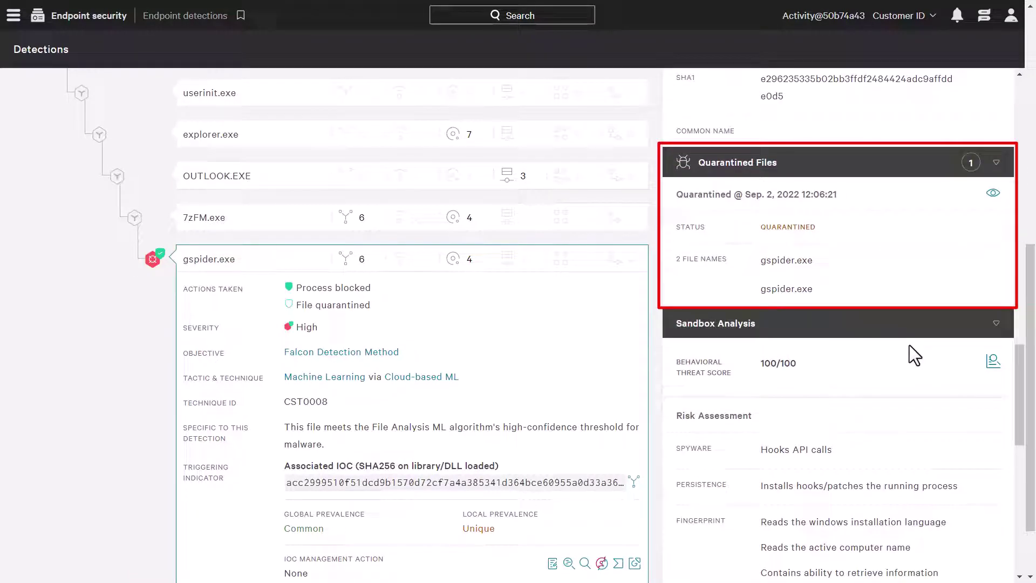
{"action": "scroll", "coordinate": [910, 346], "scroll_direction": "down", "scroll_amount": 2}
{"action": "scroll", "coordinate": [909, 345], "scroll_direction": "down", "scroll_amount": 4}
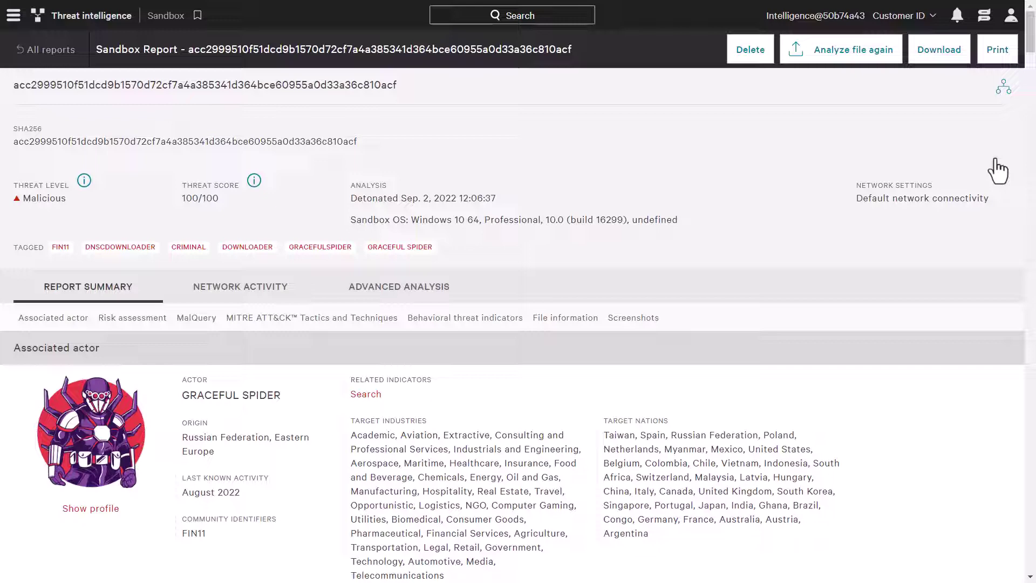
{"action": "scroll", "coordinate": [998, 169], "scroll_direction": "down", "scroll_amount": 5}
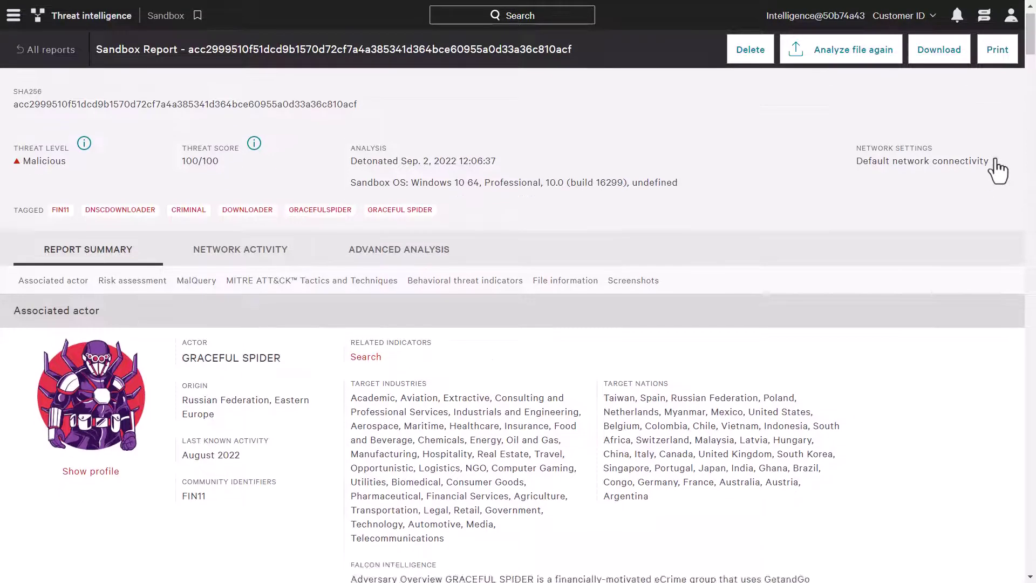
{"action": "scroll", "coordinate": [999, 169], "scroll_direction": "down", "scroll_amount": 1}
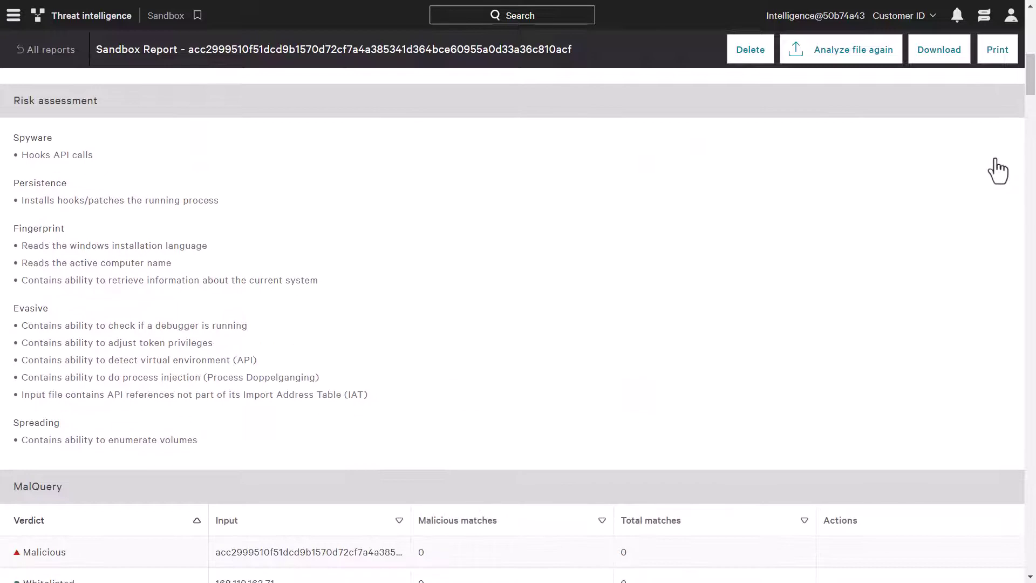
{"action": "scroll", "coordinate": [997, 170], "scroll_direction": "down", "scroll_amount": 4}
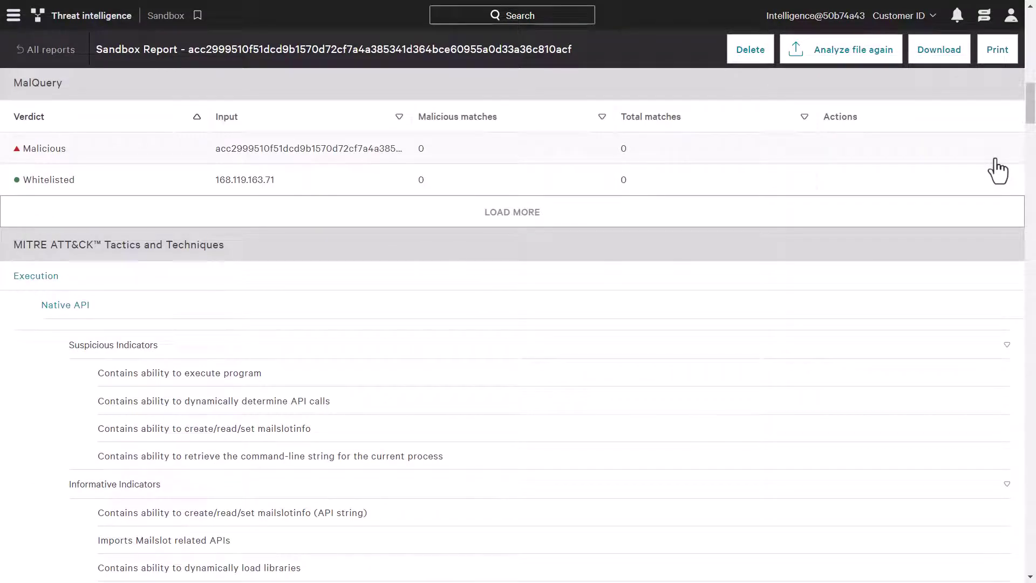
{"action": "scroll", "coordinate": [999, 169], "scroll_direction": "down", "scroll_amount": 2}
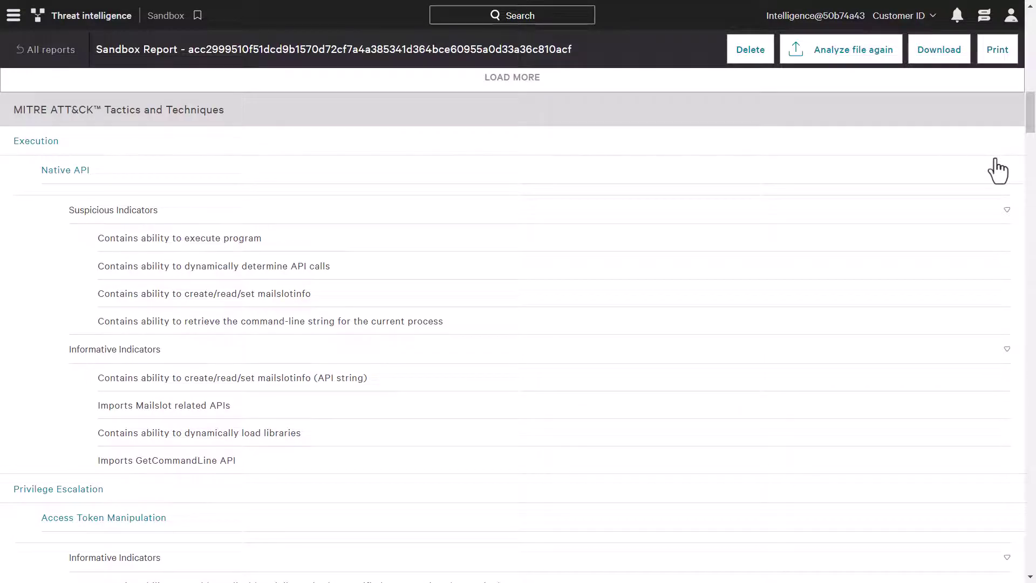
{"action": "scroll", "coordinate": [999, 170], "scroll_direction": "down", "scroll_amount": 5}
{"action": "scroll", "coordinate": [999, 170], "scroll_direction": "down", "scroll_amount": 5}
{"action": "scroll", "coordinate": [998, 170], "scroll_direction": "down", "scroll_amount": 5}
{"action": "scroll", "coordinate": [1001, 165], "scroll_direction": "down", "scroll_amount": 5}
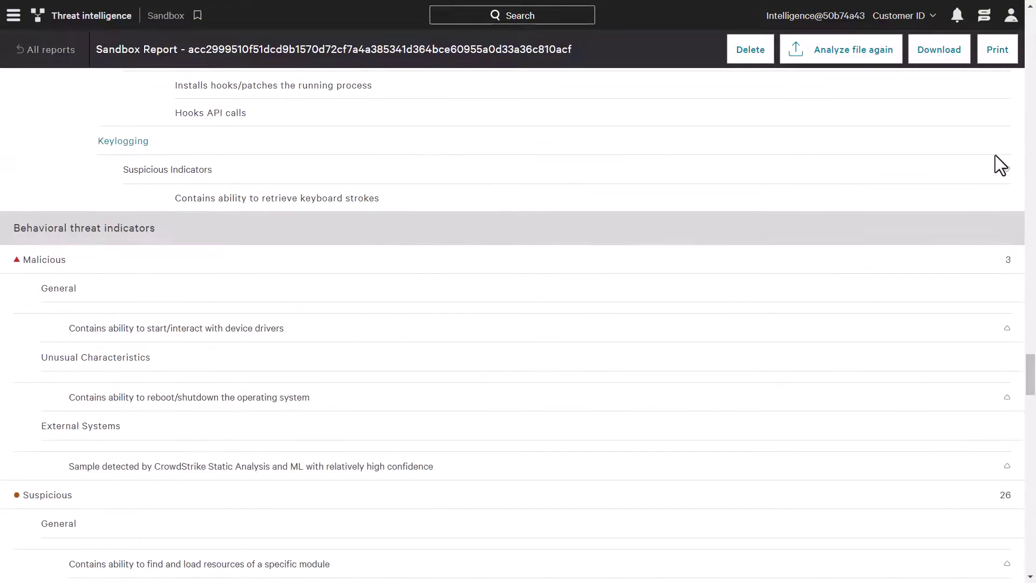
{"action": "scroll", "coordinate": [1001, 165], "scroll_direction": "down", "scroll_amount": 2}
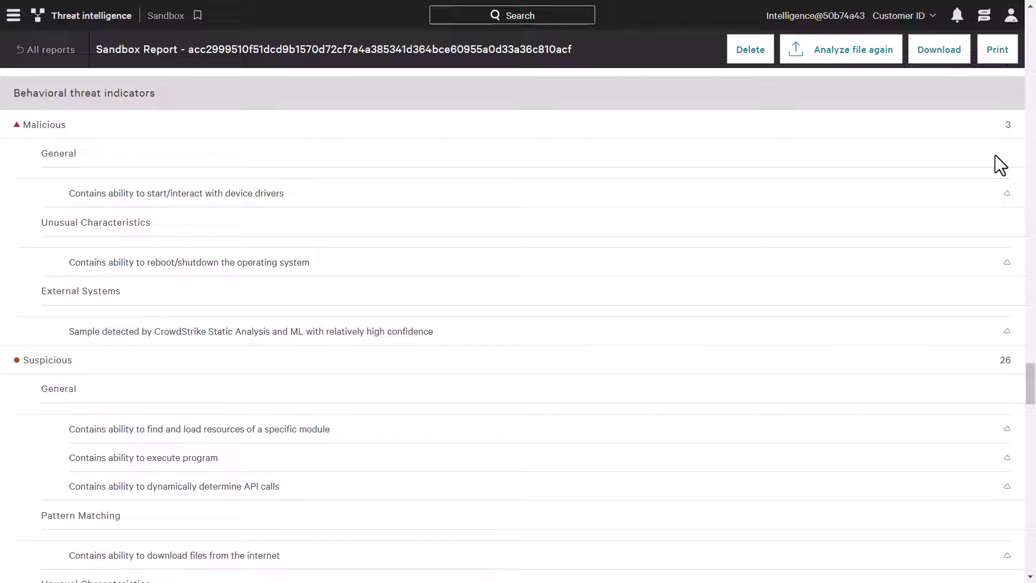
{"action": "scroll", "coordinate": [995, 155], "scroll_direction": "down", "scroll_amount": 6}
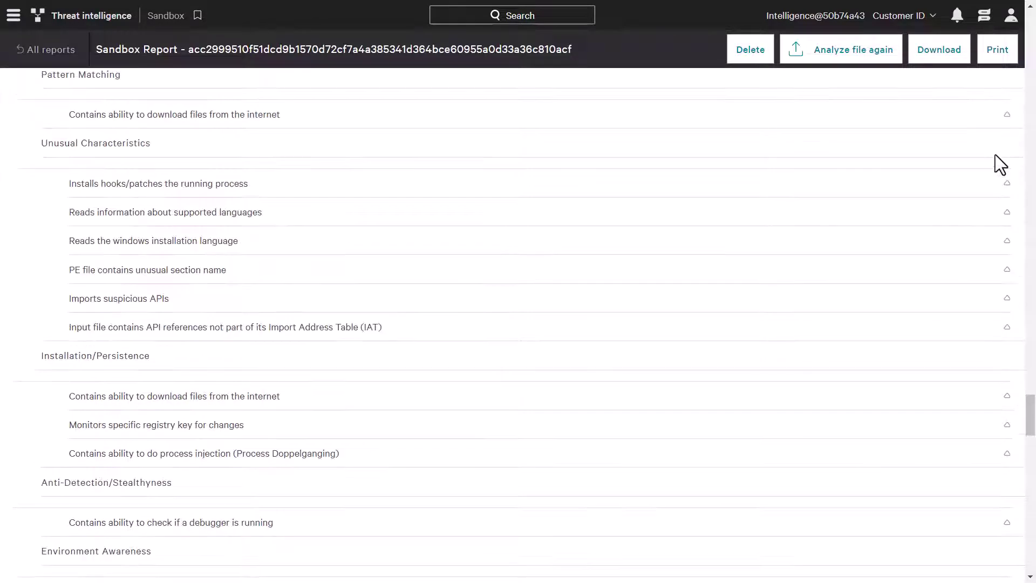
{"action": "scroll", "coordinate": [989, 158], "scroll_direction": "down", "scroll_amount": 6}
{"action": "scroll", "coordinate": [991, 166], "scroll_direction": "down", "scroll_amount": 6}
{"action": "scroll", "coordinate": [991, 166], "scroll_direction": "down", "scroll_amount": 5}
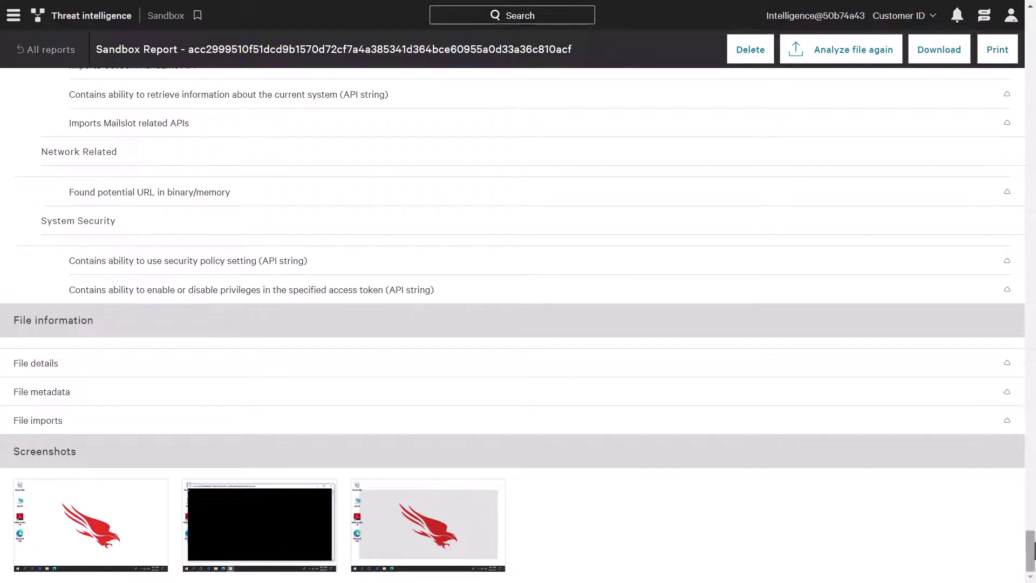
{"action": "left_click_drag", "start_coordinate": [1031, 551], "coordinate": [1032, 33]}
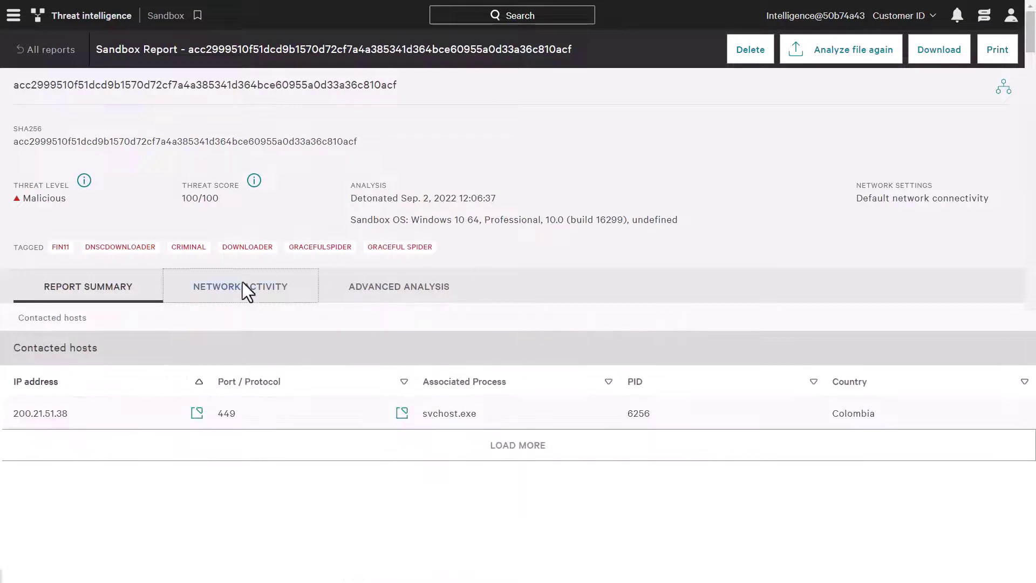
Review the sample's network activity and advanced analysis, then check the IOC download formats.
{"action": "left_click", "coordinate": [243, 281]}
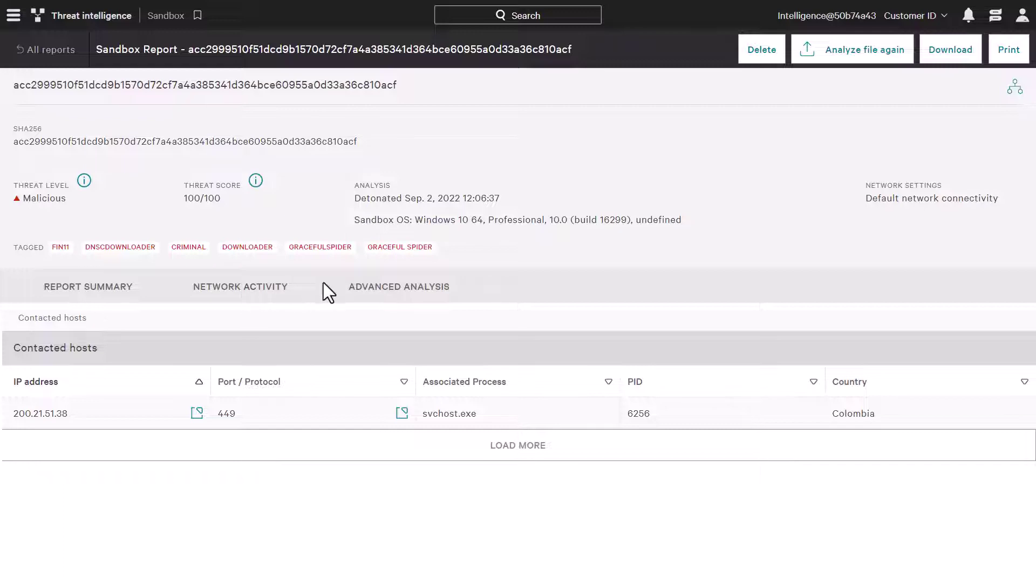
{"action": "left_click", "coordinate": [410, 286]}
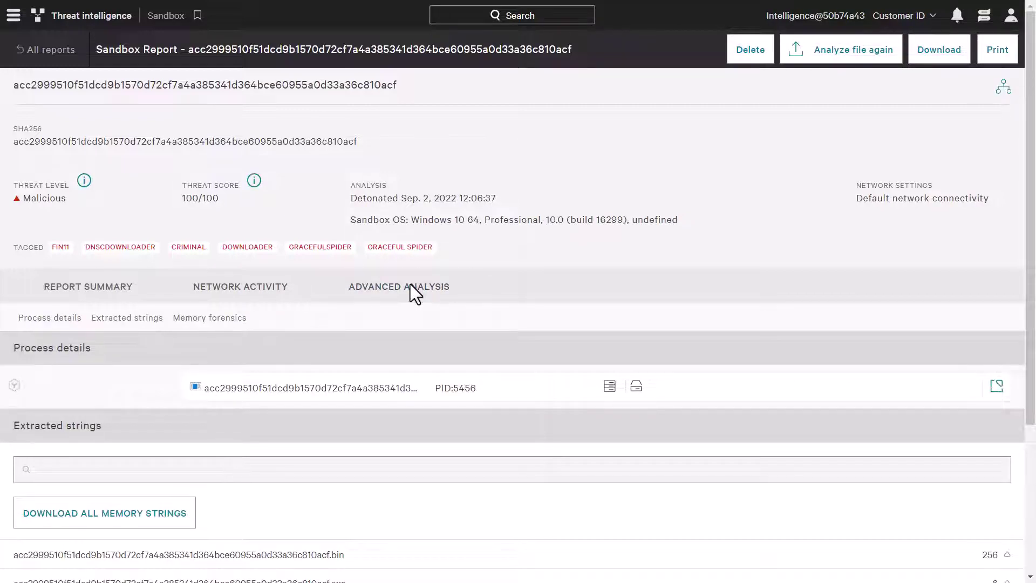
{"action": "scroll", "coordinate": [411, 285], "scroll_direction": "down", "scroll_amount": 3}
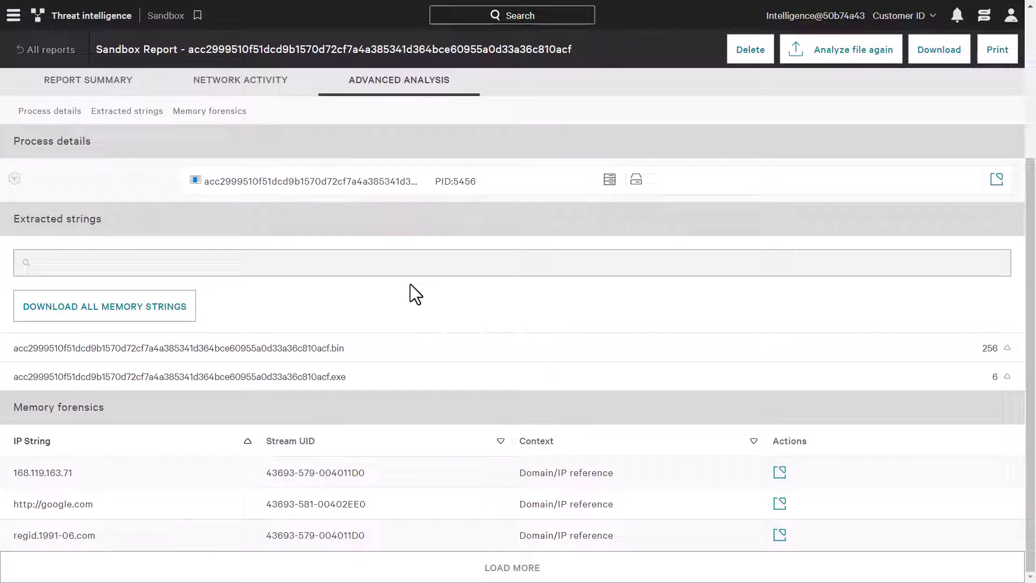
{"action": "left_click", "coordinate": [924, 60]}
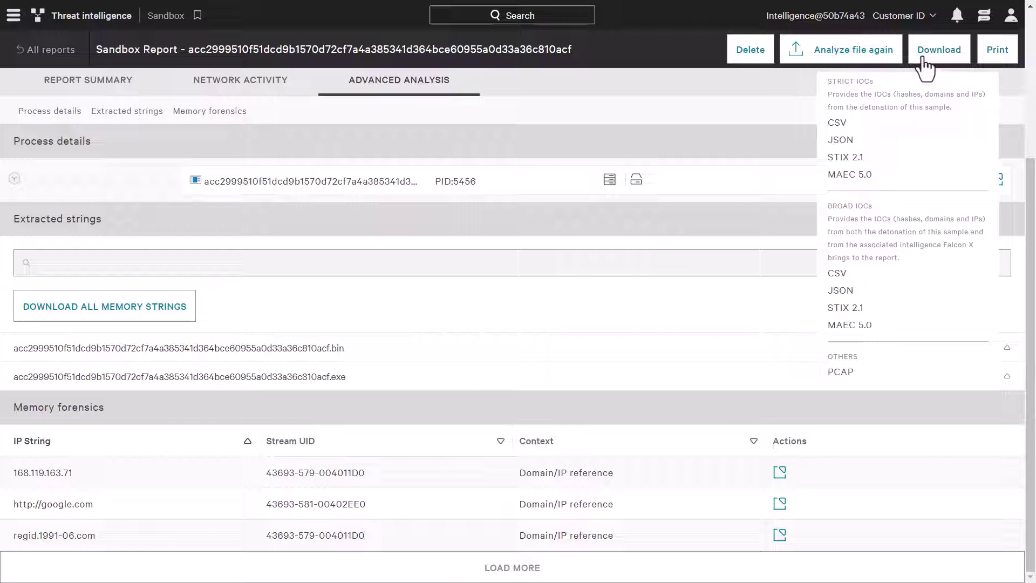
{"action": "scroll", "coordinate": [394, 236], "scroll_direction": "up", "scroll_amount": 3}
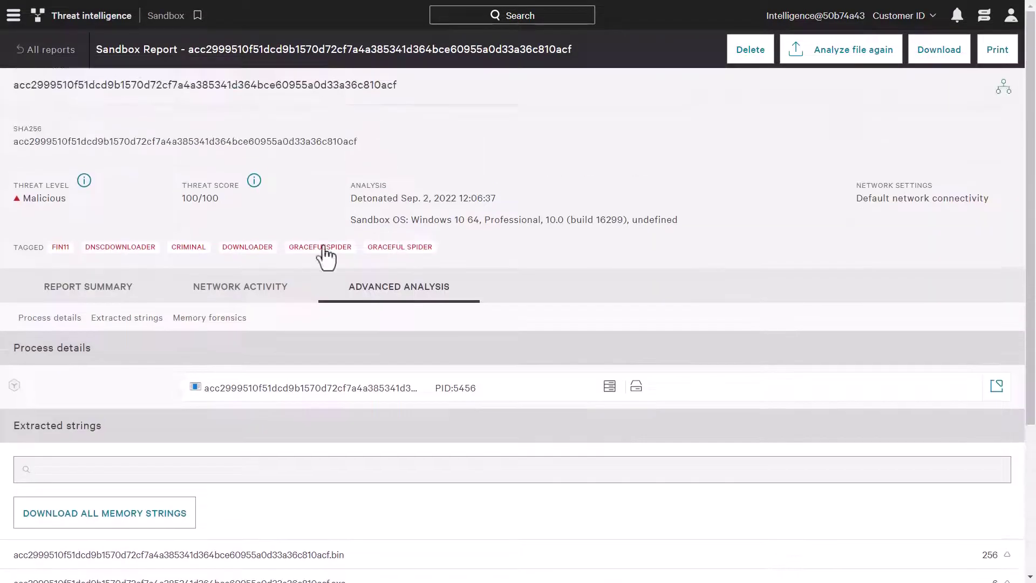
Open the GRACEFUL SPIDER profile from the report summary's associated actor.
{"action": "left_click", "coordinate": [96, 286]}
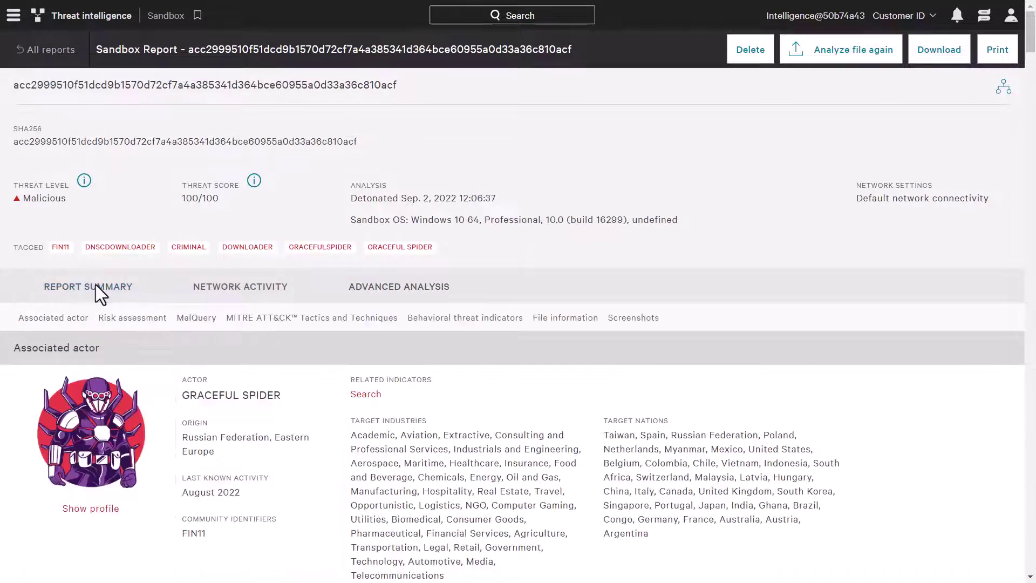
{"action": "left_click", "coordinate": [93, 446]}
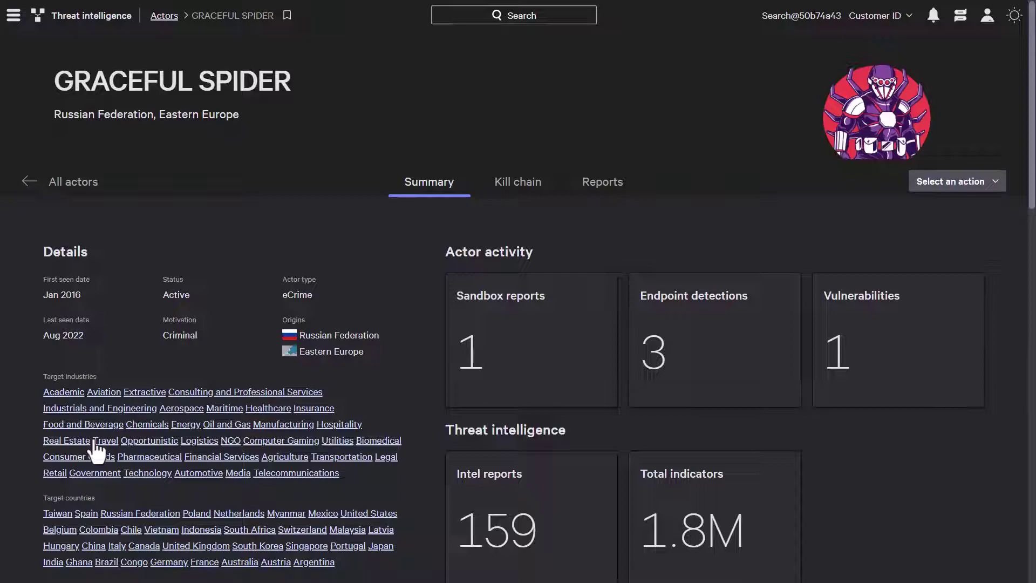
{"action": "scroll", "coordinate": [98, 448], "scroll_direction": "down", "scroll_amount": 10}
{"action": "scroll", "coordinate": [104, 437], "scroll_direction": "down", "scroll_amount": 5}
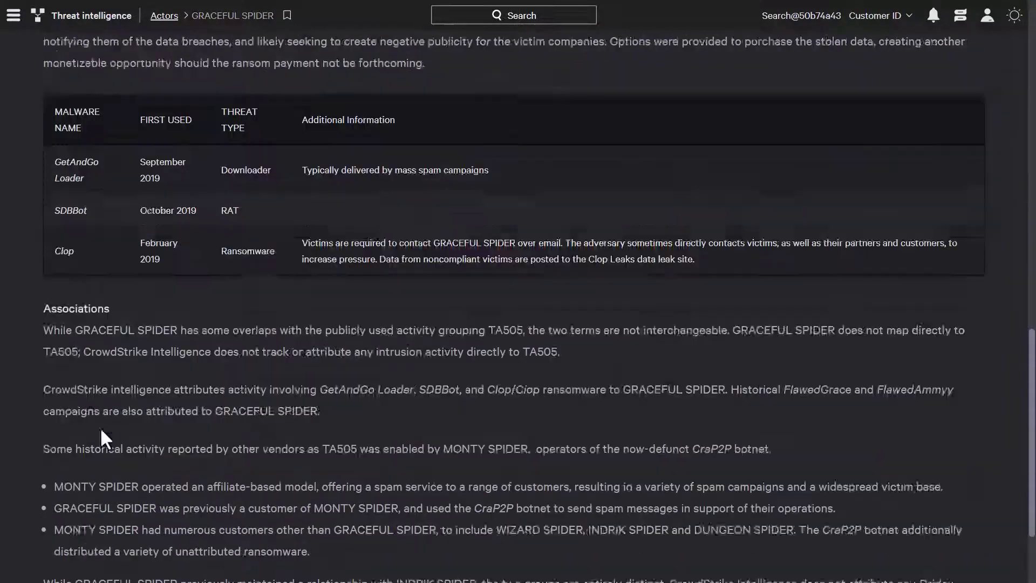
{"action": "scroll", "coordinate": [99, 430], "scroll_direction": "up", "scroll_amount": 2}
{"action": "scroll", "coordinate": [100, 431], "scroll_direction": "up", "scroll_amount": 3}
{"action": "scroll", "coordinate": [99, 430], "scroll_direction": "up", "scroll_amount": 5}
{"action": "scroll", "coordinate": [100, 430], "scroll_direction": "up", "scroll_amount": 5}
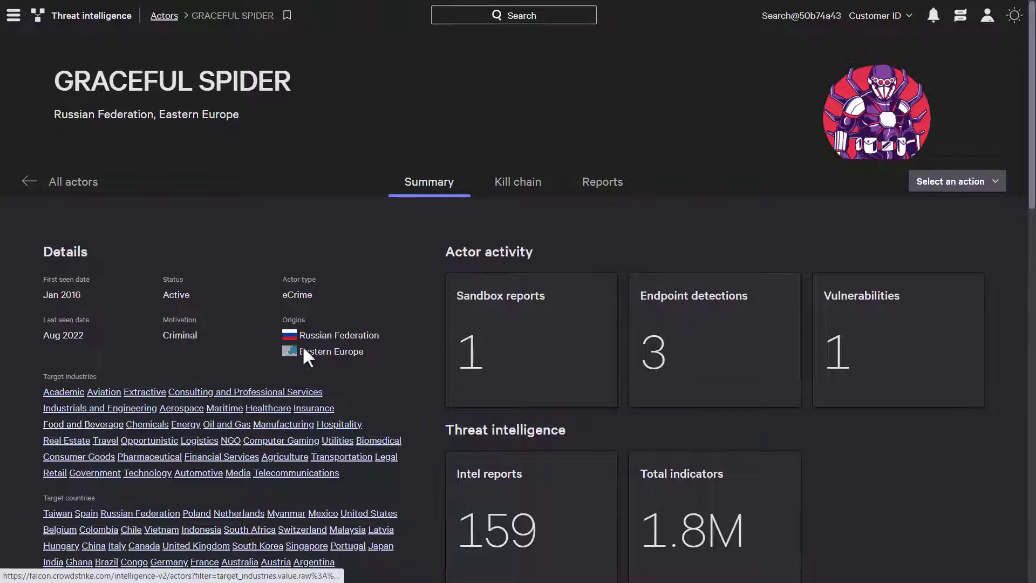
Show GRACEFUL SPIDER's kill chain with services, malware tools and exploited vulnerabilities.
{"action": "left_click", "coordinate": [515, 194]}
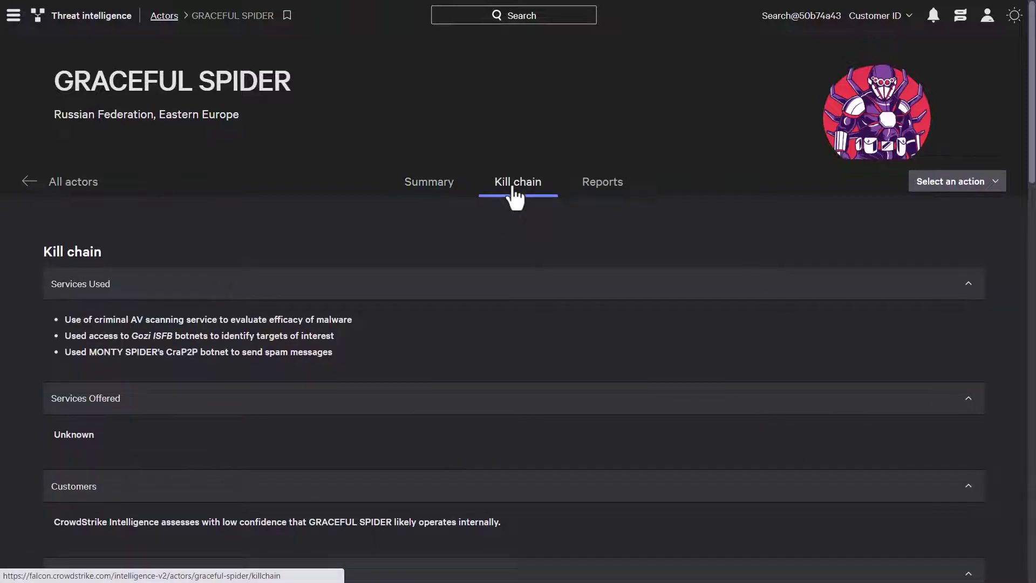
{"action": "scroll", "coordinate": [515, 194], "scroll_direction": "down", "scroll_amount": 5}
{"action": "scroll", "coordinate": [516, 196], "scroll_direction": "down", "scroll_amount": 8}
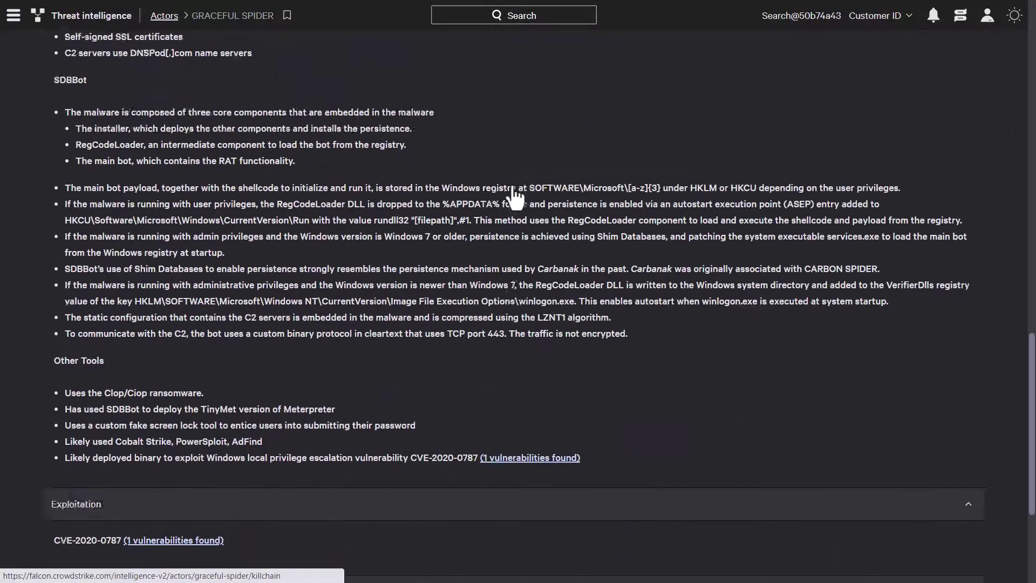
{"action": "scroll", "coordinate": [515, 196], "scroll_direction": "down", "scroll_amount": 2}
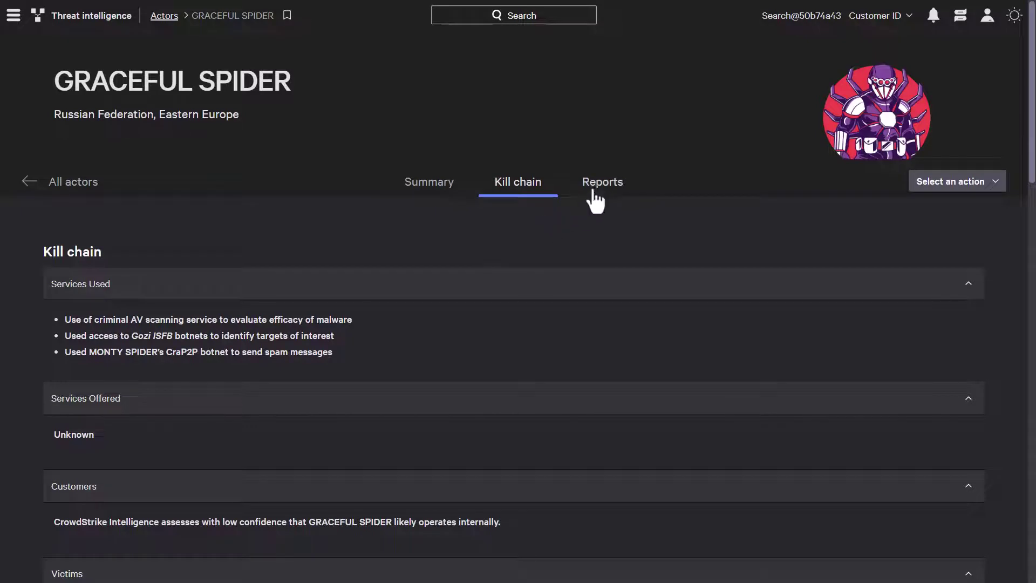
List GRACEFUL SPIDER's reports and open alert CSA-220858 about the water utility Clop DLS post.
{"action": "left_click", "coordinate": [599, 185]}
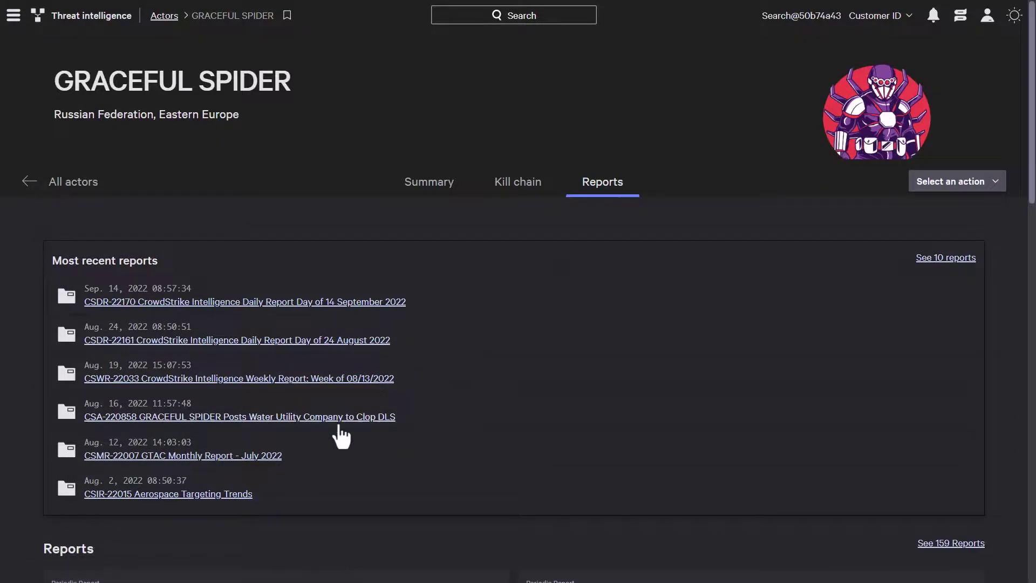
{"action": "scroll", "coordinate": [335, 429], "scroll_direction": "down", "scroll_amount": 2}
{"action": "scroll", "coordinate": [338, 431], "scroll_direction": "down", "scroll_amount": 8}
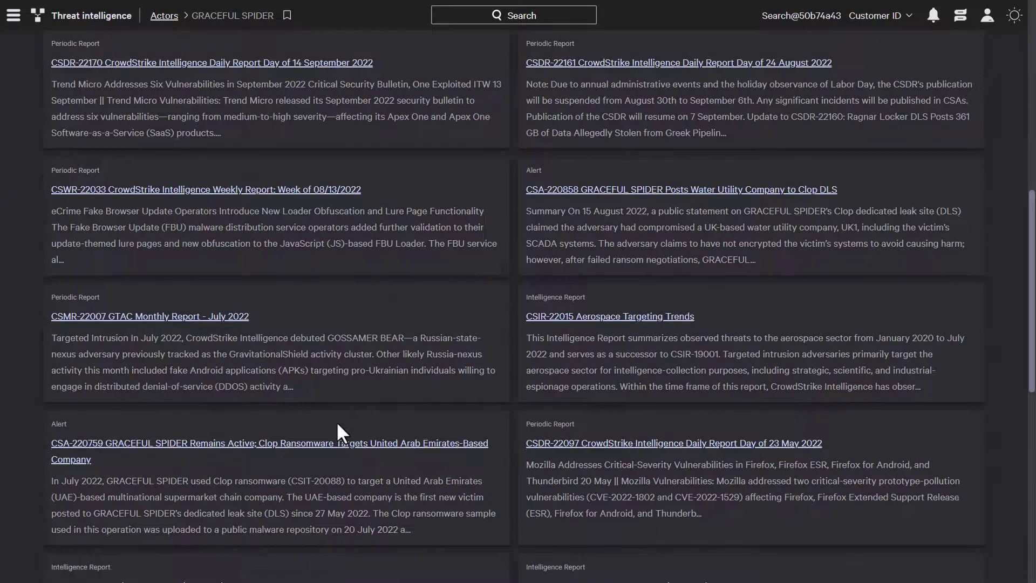
{"action": "left_click", "coordinate": [629, 194]}
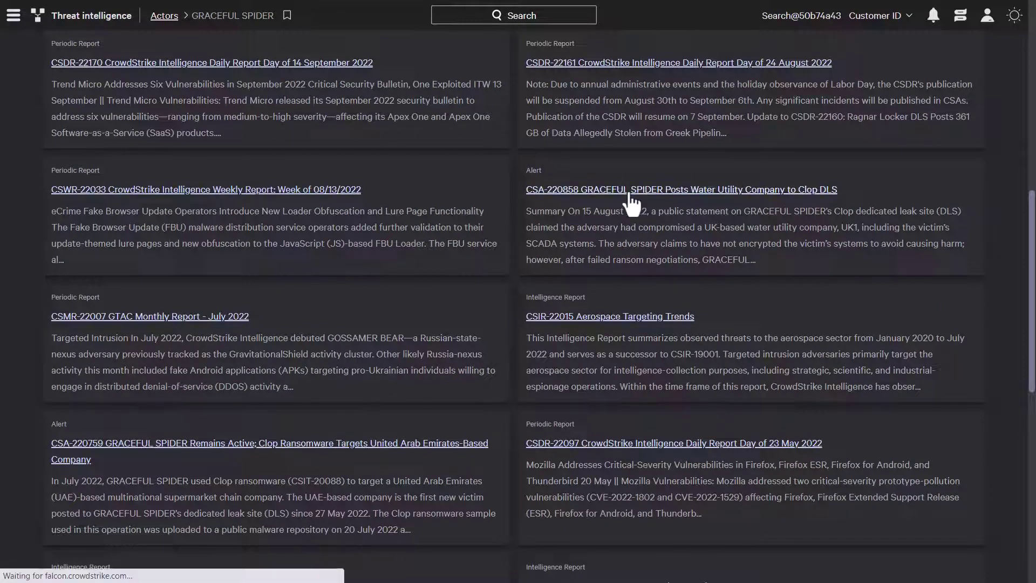